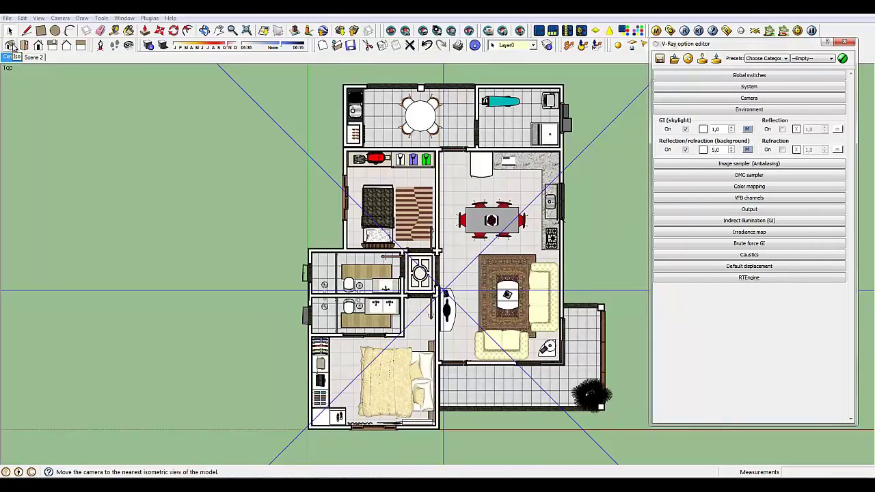
Switch to the isometric view, then jump to the Scene 2 camera of the furnished interior.
click(12, 46)
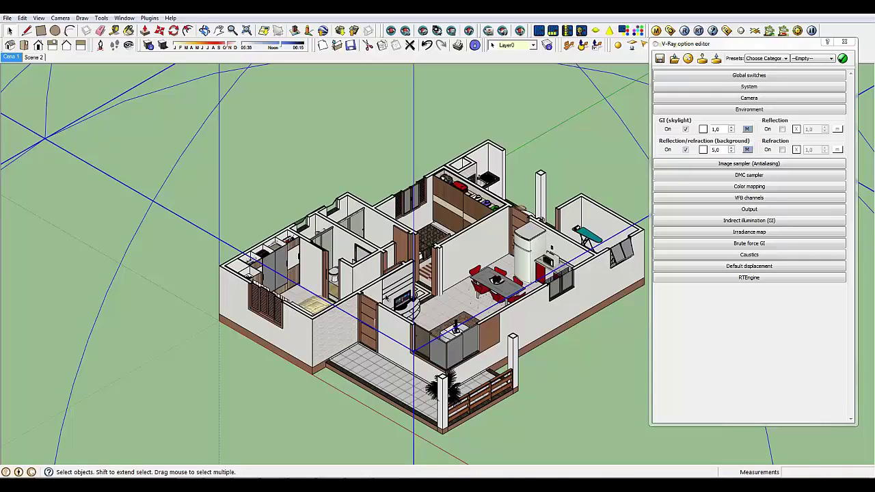
click(37, 58)
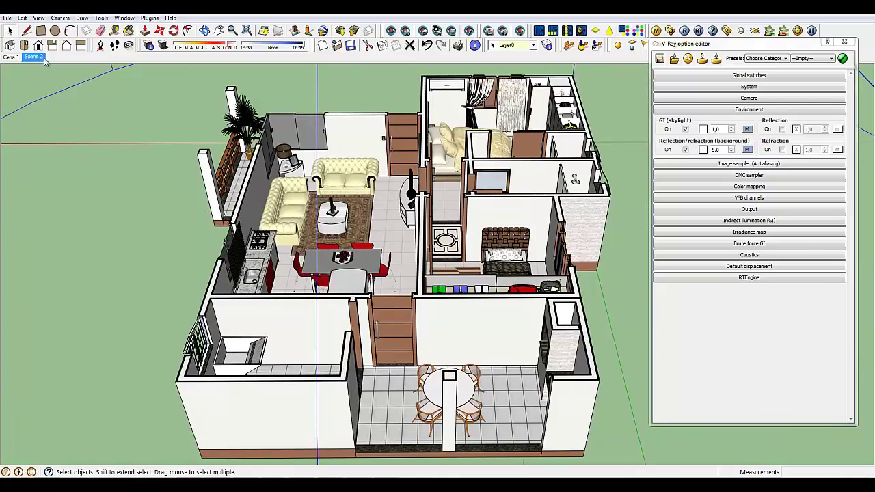
Pick the Orbit tool from the Camera toolbar.
click(205, 31)
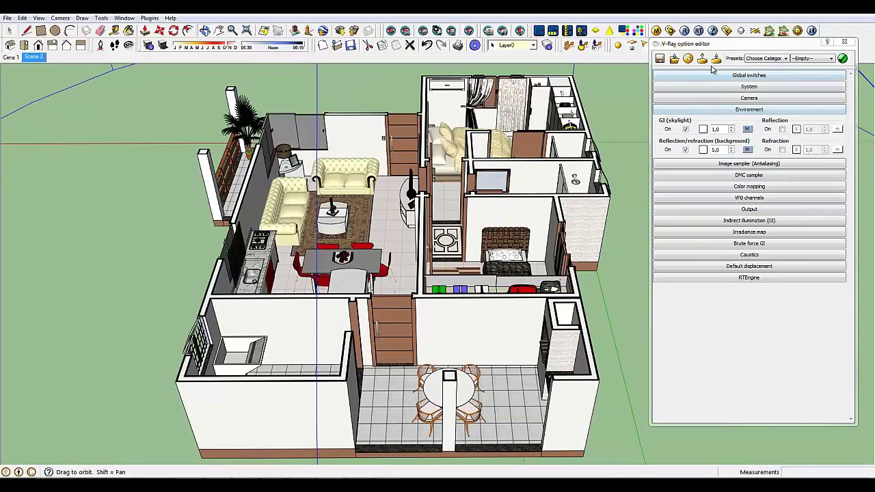
click(749, 129)
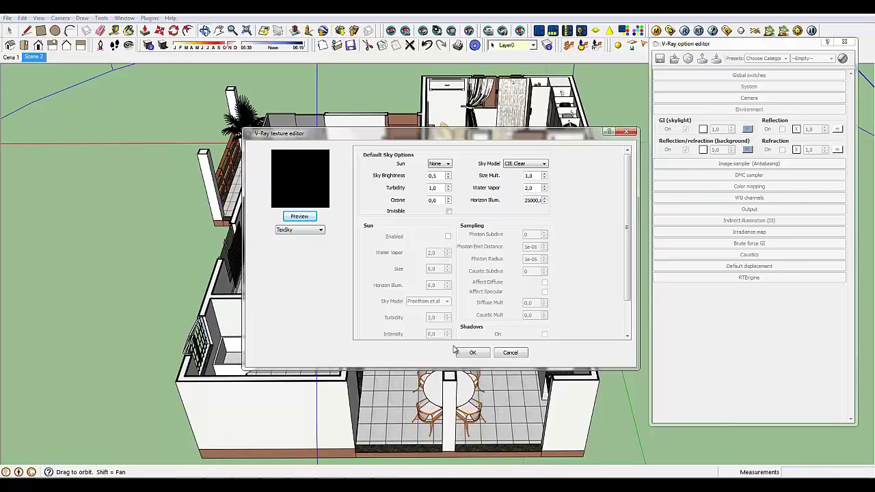
click(476, 351)
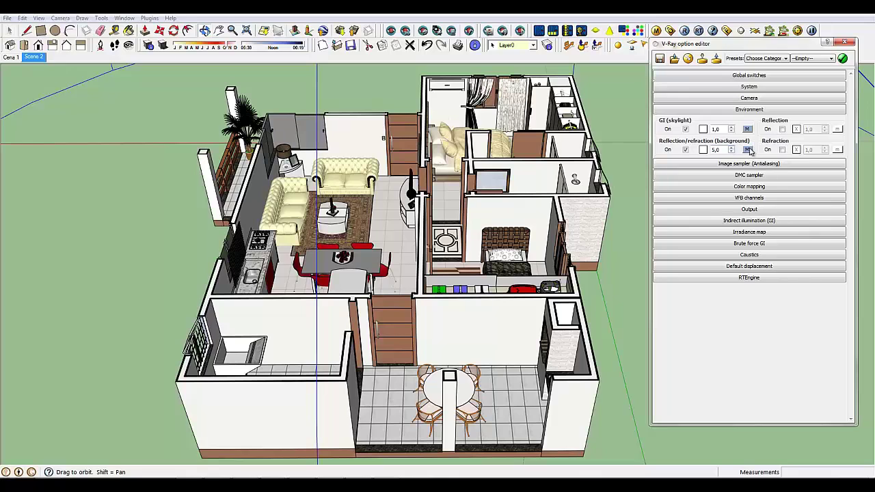
click(746, 150)
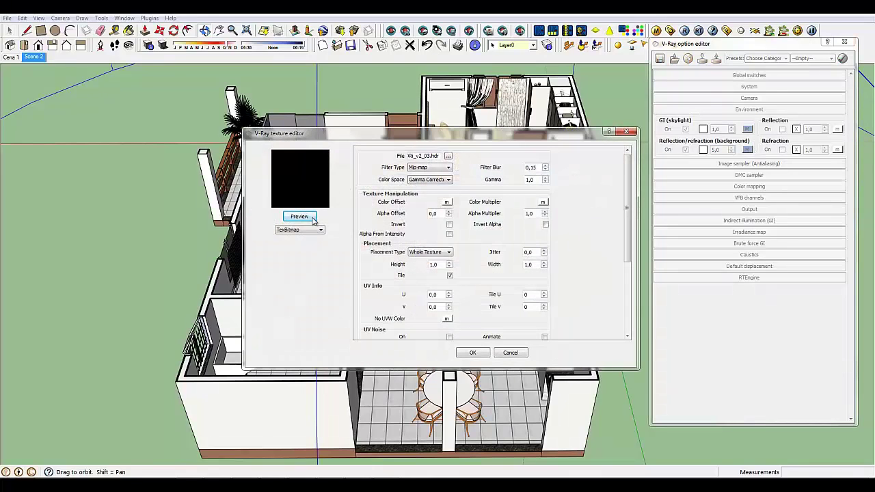
click(300, 216)
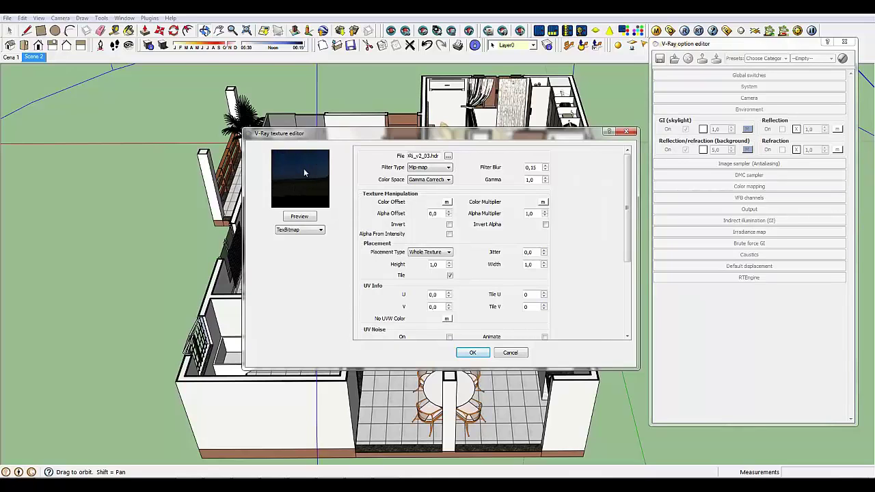
click(470, 353)
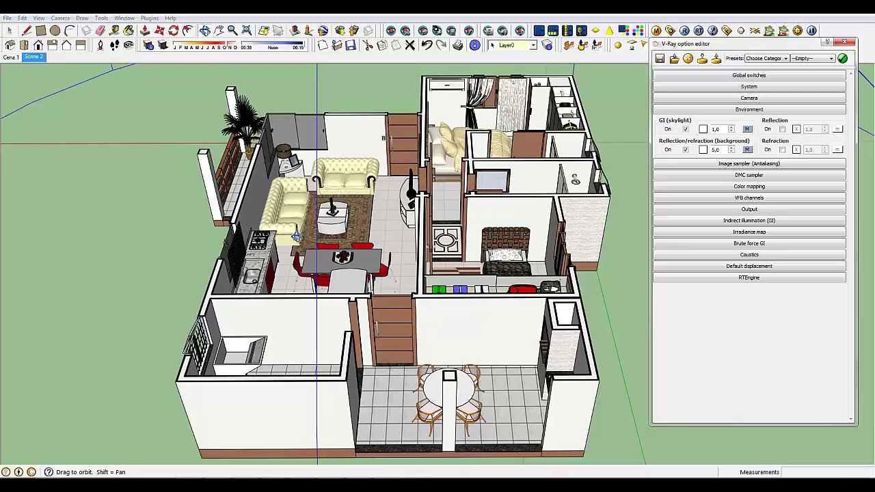
Go to scene Cena 1 in isometric view and start a V-Ray render of the house.
click(11, 58)
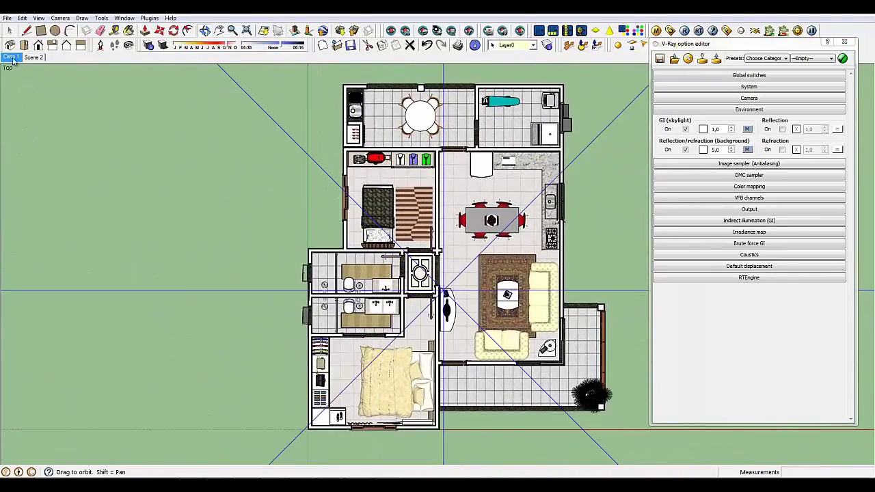
click(10, 45)
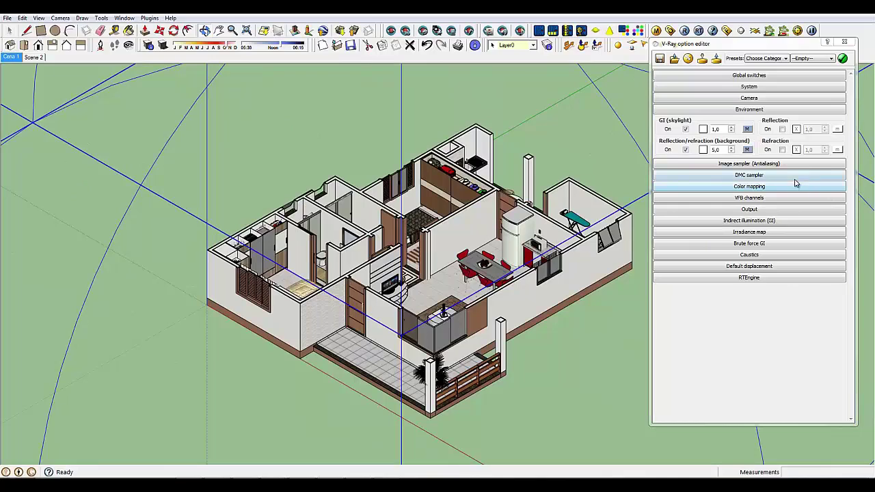
click(686, 30)
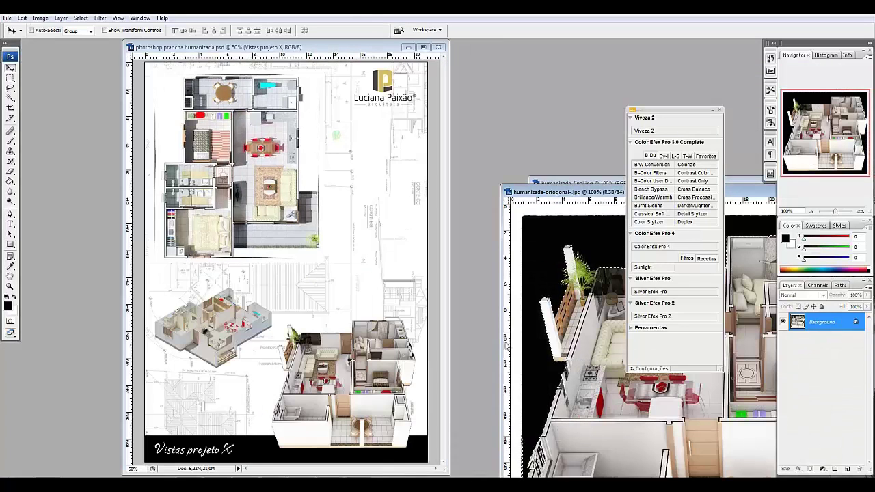
Bring prancha humanizada.psd to the front and nudge its window slightly left and down.
click(255, 52)
drag(255, 51, 240, 59)
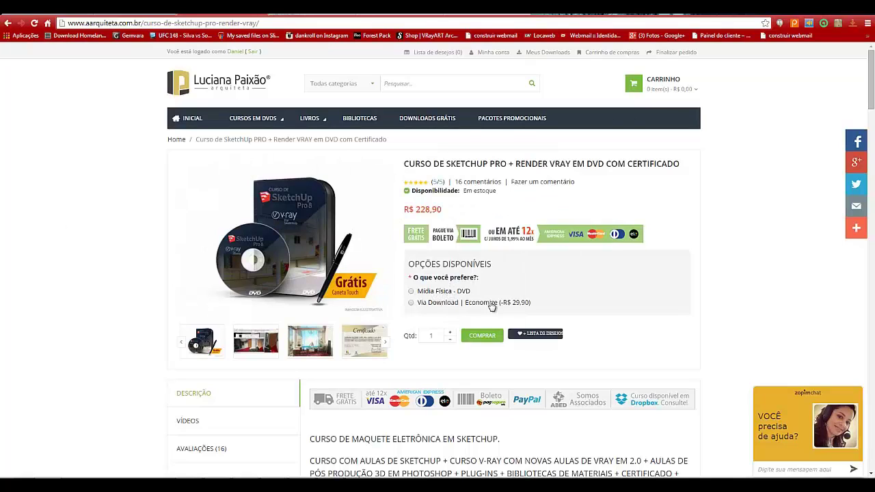
Add the Mídia Física - DVD edition of the course to the cart and open the cart page.
click(412, 292)
click(477, 337)
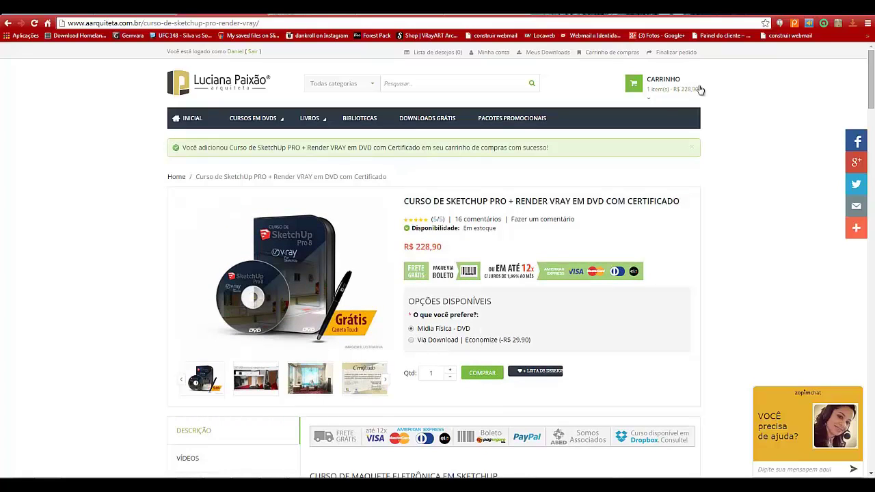
click(664, 97)
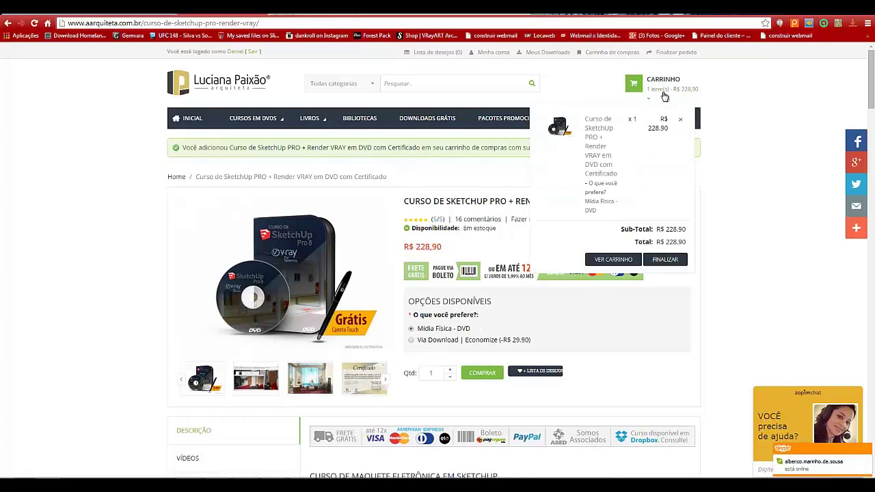
click(615, 261)
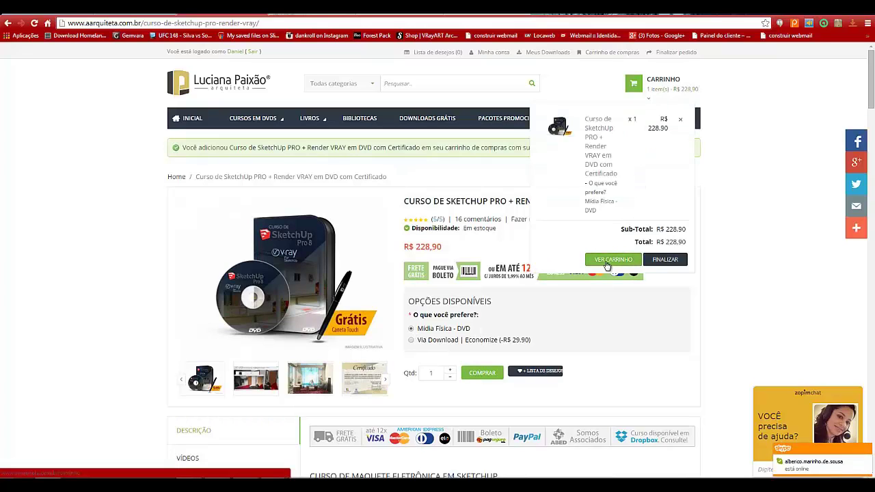
click(617, 263)
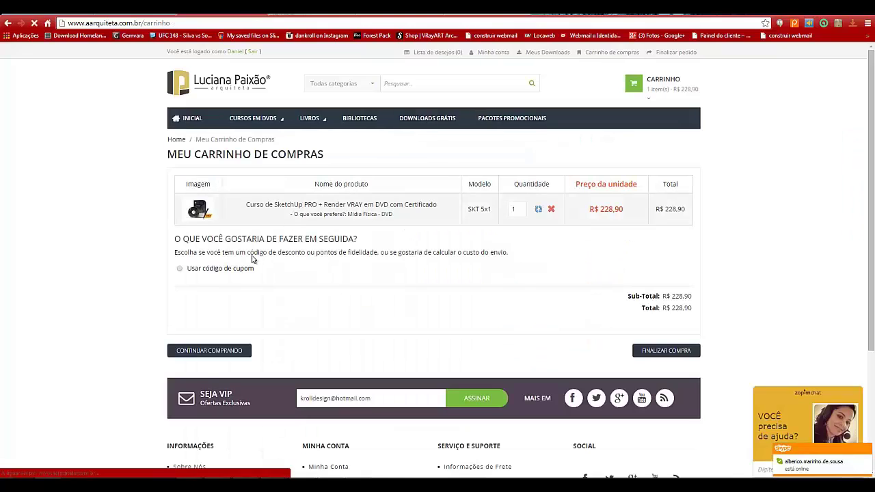
Apply coupon code 'meudesc' for a R$ 194,57 total and proceed toward checkout.
click(180, 268)
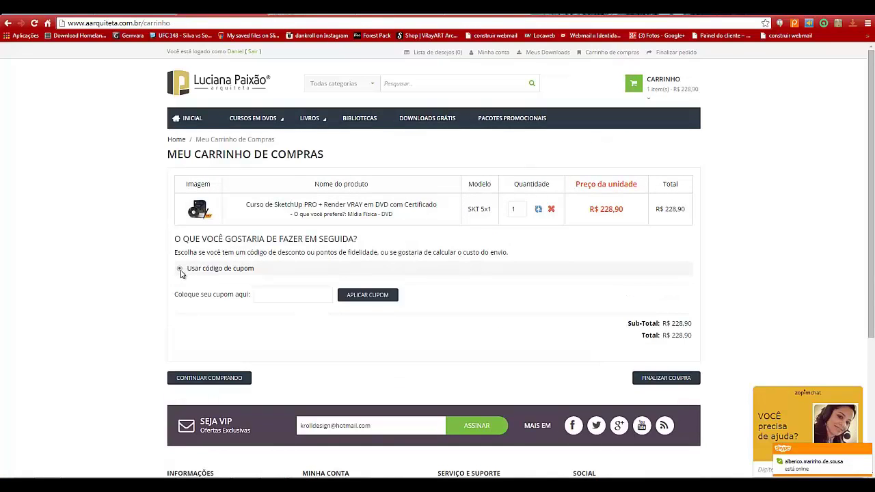
click(273, 292)
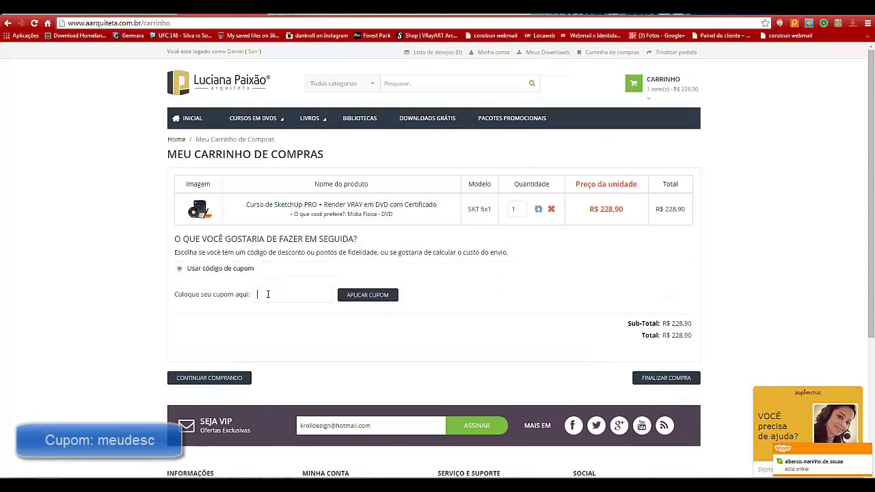
text(meudesc)
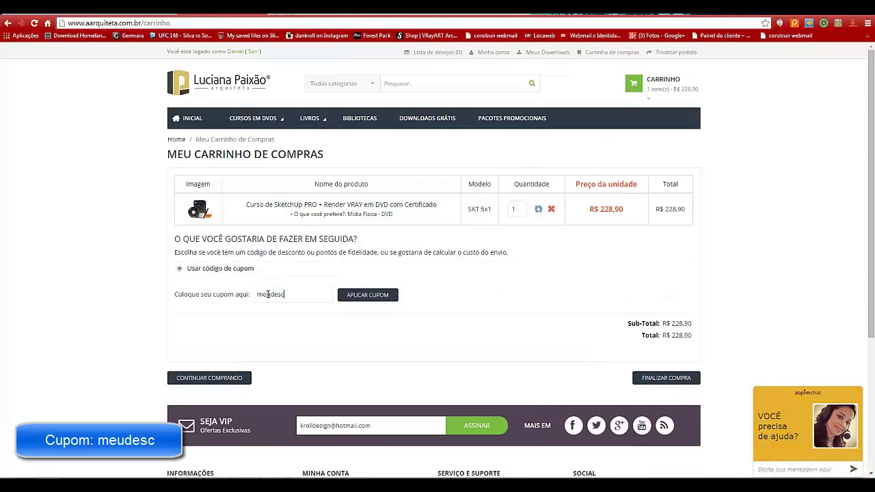
click(355, 296)
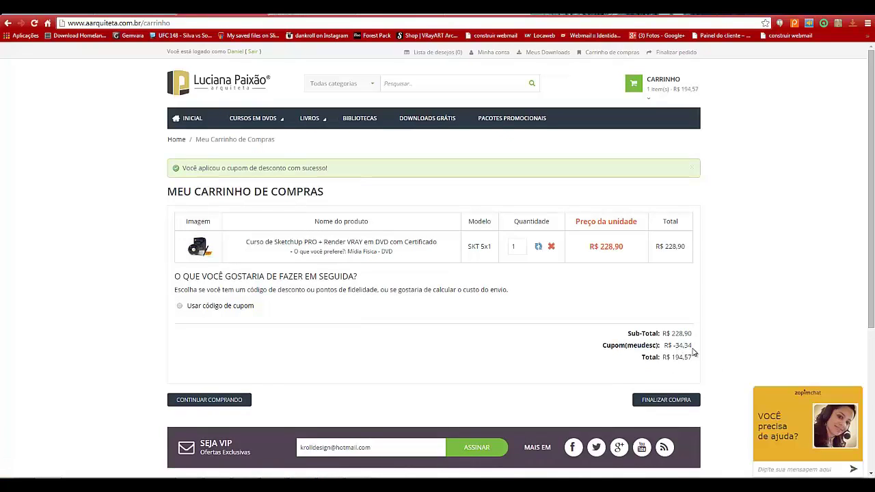
click(856, 397)
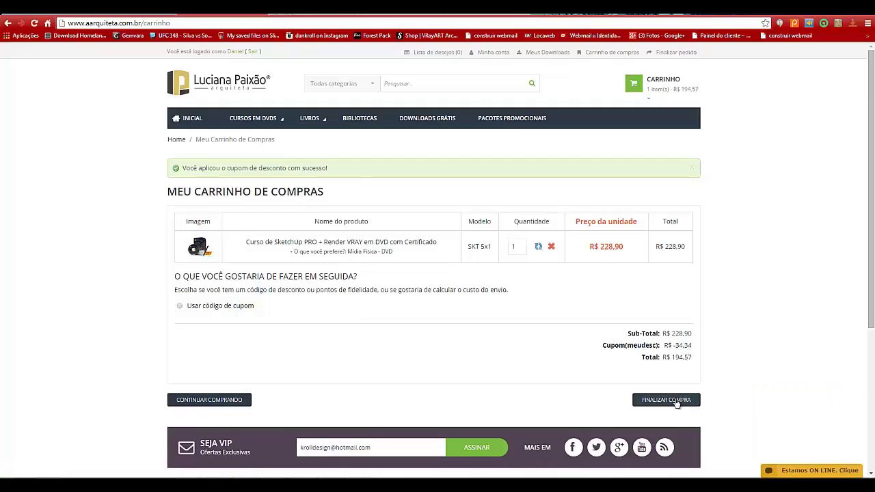
Open the checkout for the R$ 194,57 order and review the PayU credit-card security popup.
click(676, 402)
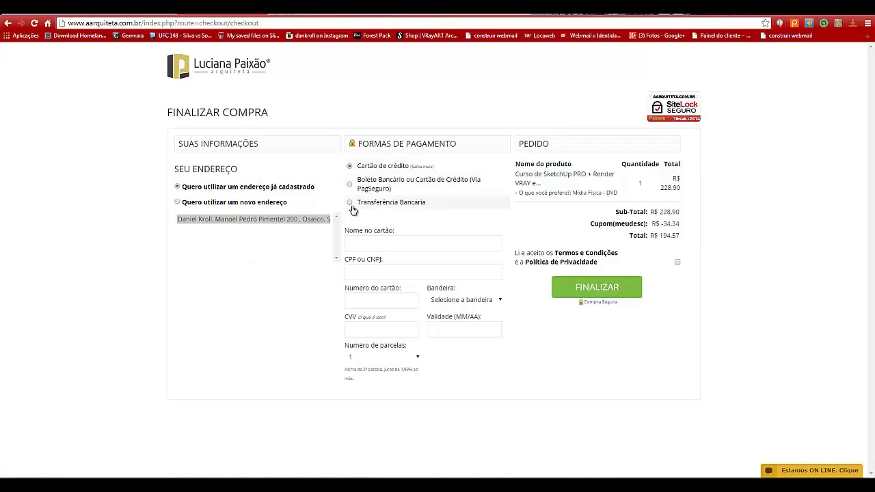
click(419, 168)
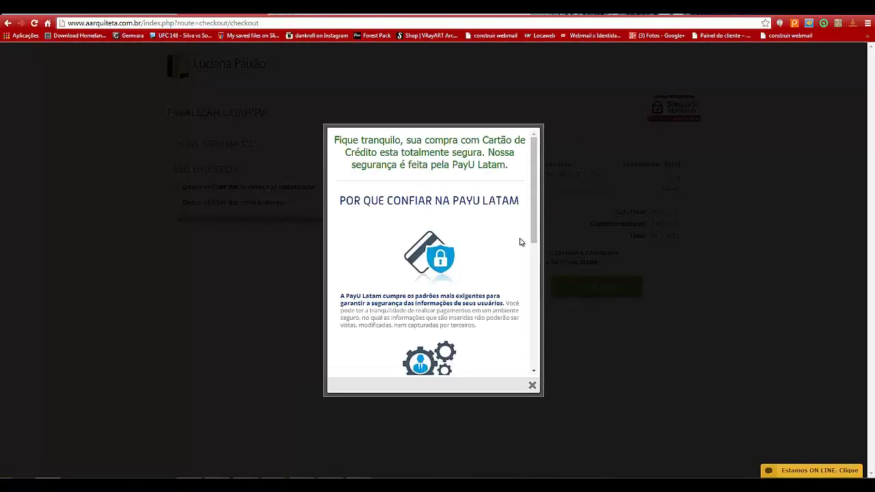
drag(534, 213, 542, 257)
scroll(540, 273, down, 2)
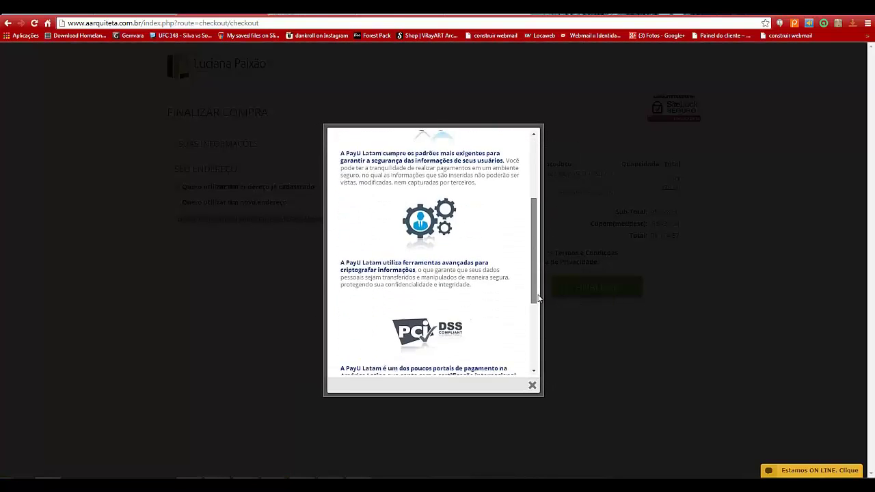
scroll(537, 287, up, 2)
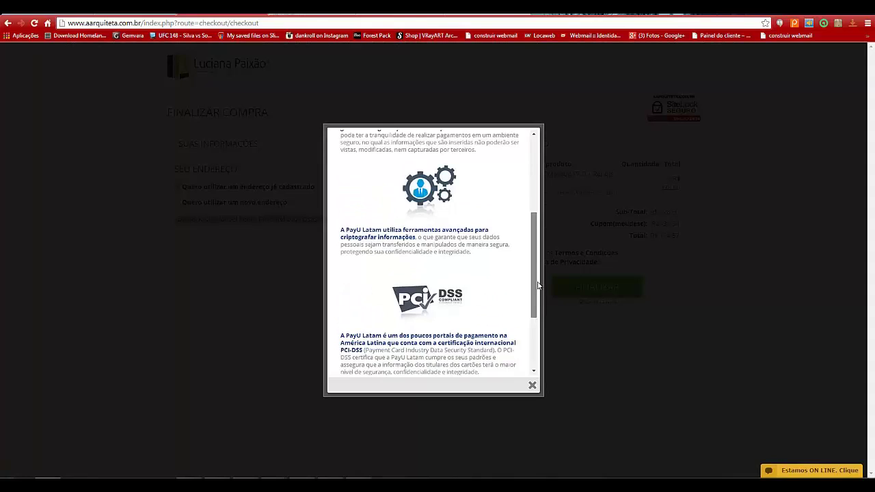
click(531, 386)
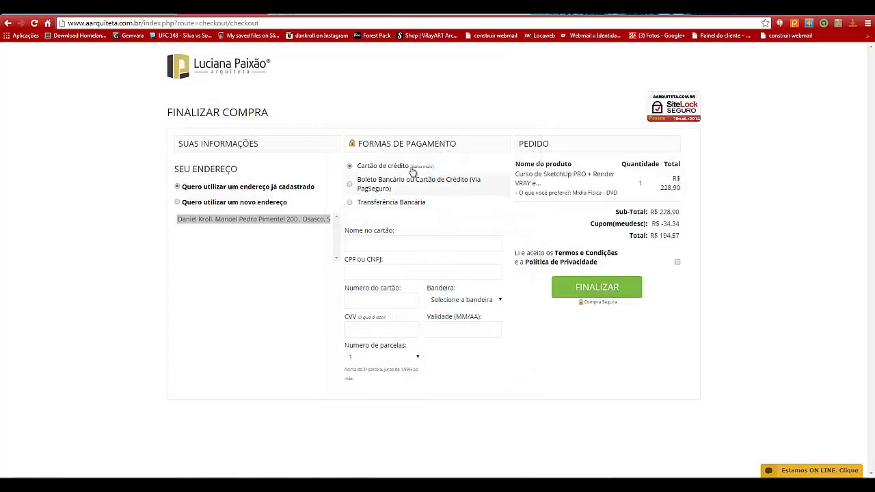